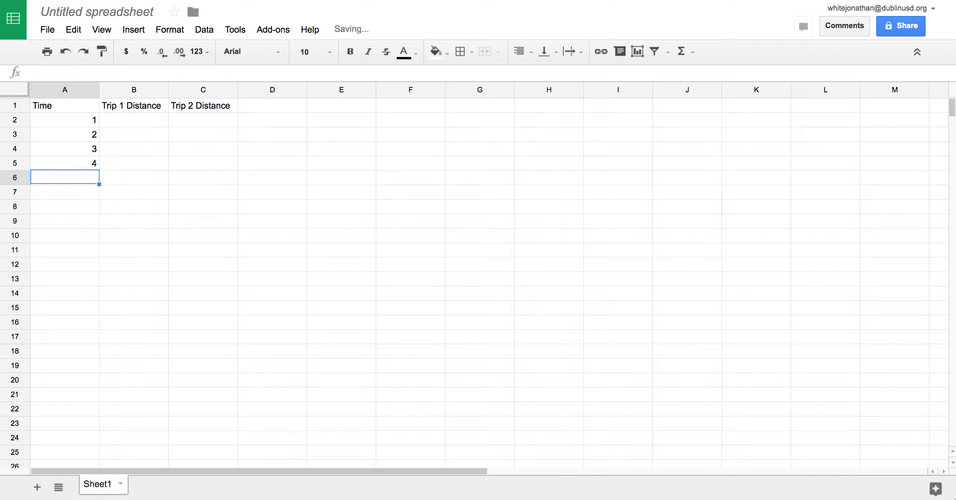
# Enter Trip 1 distances 2, 4, 6, 8 in B2:B5 next to the Time values.
pyautogui.press('Up')
pyautogui.press('Up')
pyautogui.press('Up')
pyautogui.press('Up')
pyautogui.press('Down')
pyautogui.press('Down')
pyautogui.press('Down')
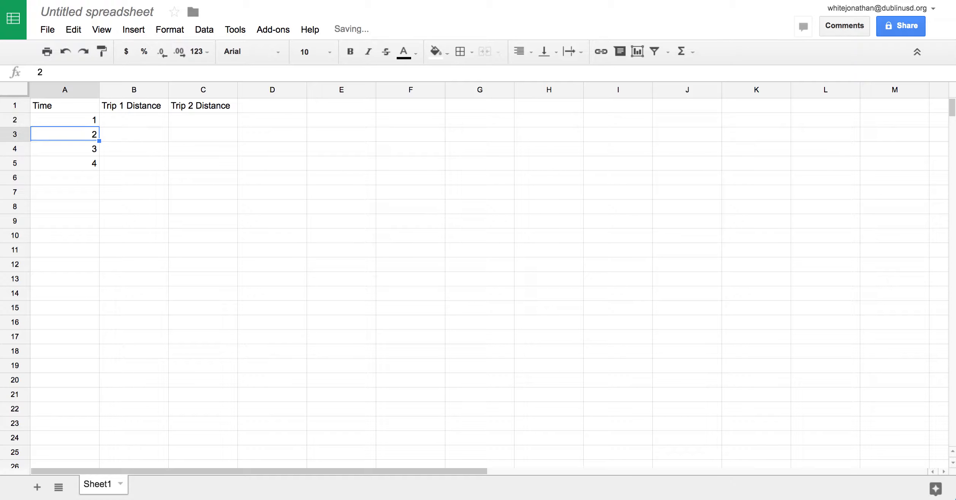
pyautogui.press('Up')
pyautogui.press('Up')
pyautogui.press('Up')
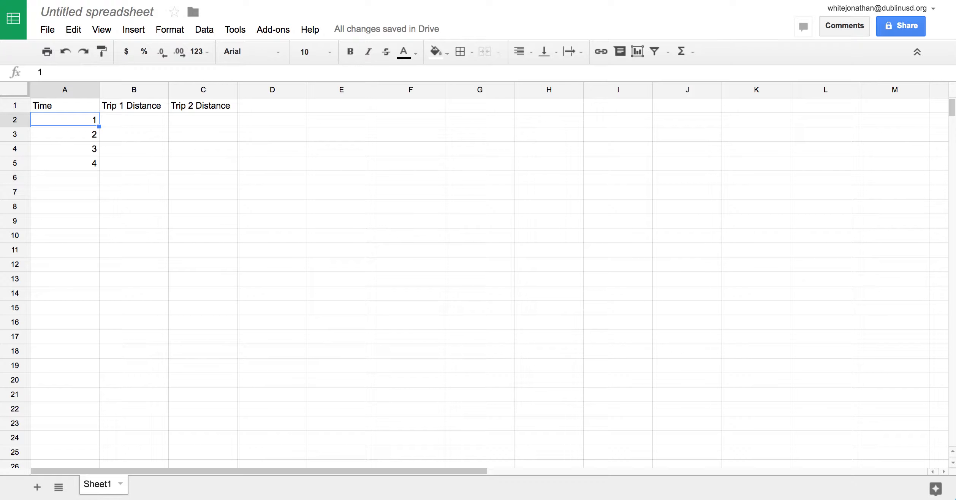
pyautogui.press('Down')
pyautogui.press('Down')
pyautogui.press('Down')
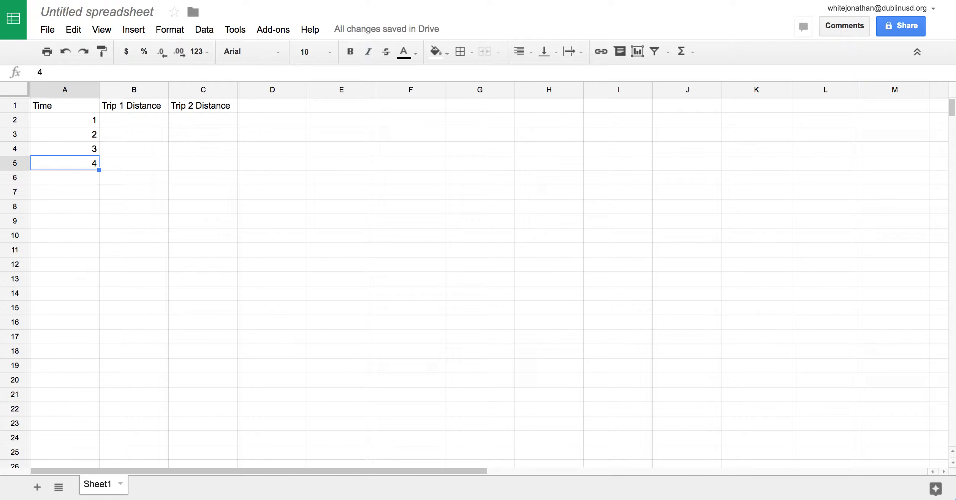
pyautogui.press('Up')
pyautogui.press('Up')
pyautogui.press('Right')
pyautogui.press('Up')
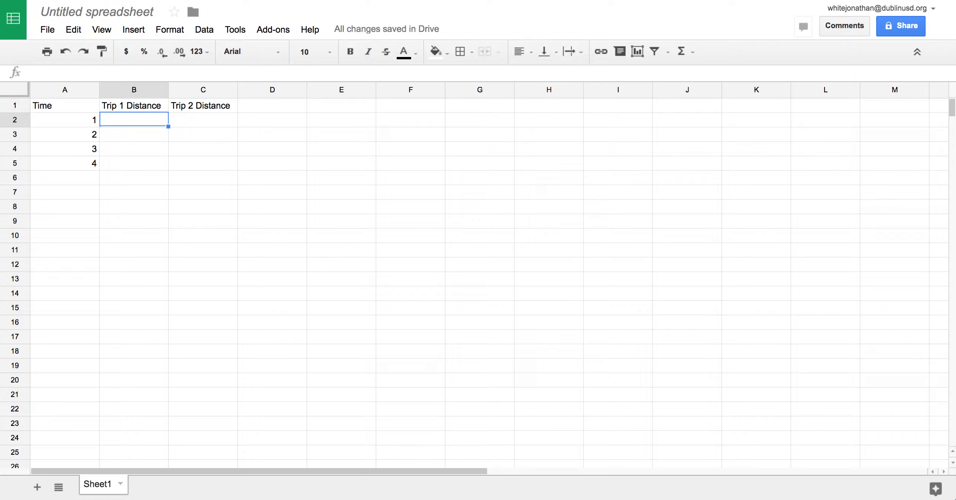
pyautogui.write('2')
pyautogui.press('Return')
pyautogui.write('4')
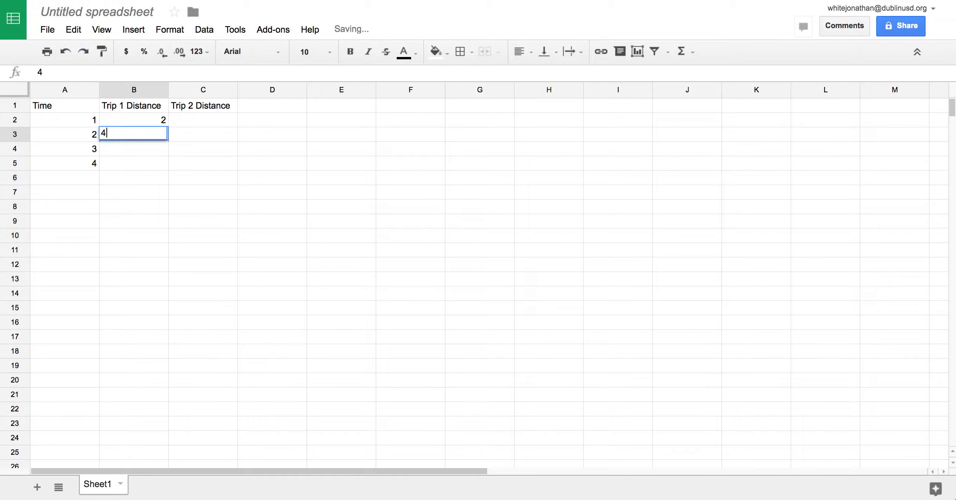
pyautogui.press('Return')
pyautogui.write('6')
pyautogui.press('Return')
pyautogui.write('8')
pyautogui.press('Return')
# Enter Trip 2 distances 4, 8, 12, 16 in C2:C5.
pyautogui.press('Up')
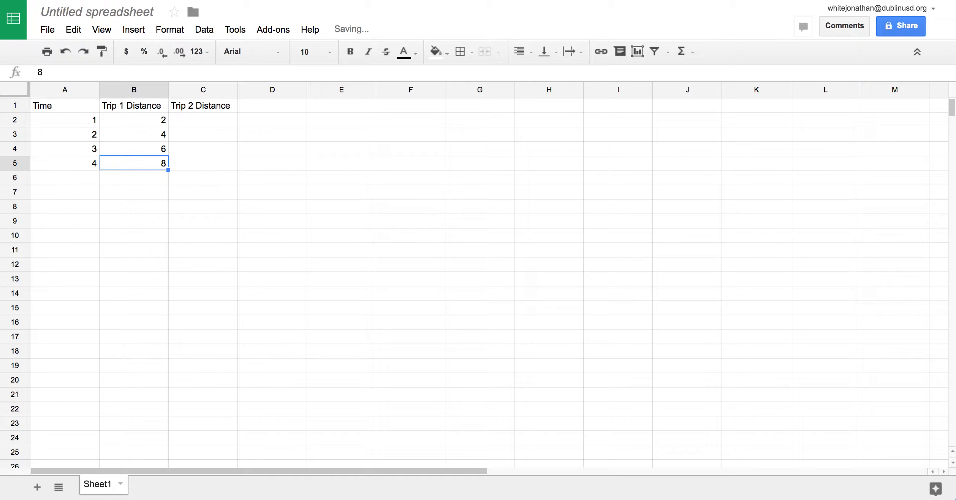
pyautogui.press('Up')
pyautogui.press('Up')
pyautogui.press('Up')
pyautogui.press('Right')
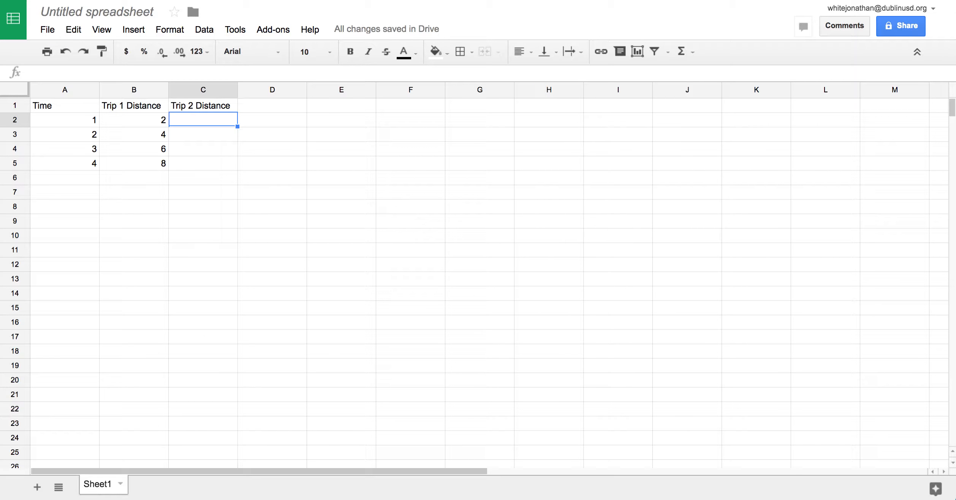
pyautogui.write('4')
pyautogui.press('Return')
pyautogui.write('8')
pyautogui.press('Return')
pyautogui.write('12')
pyautogui.press('Return')
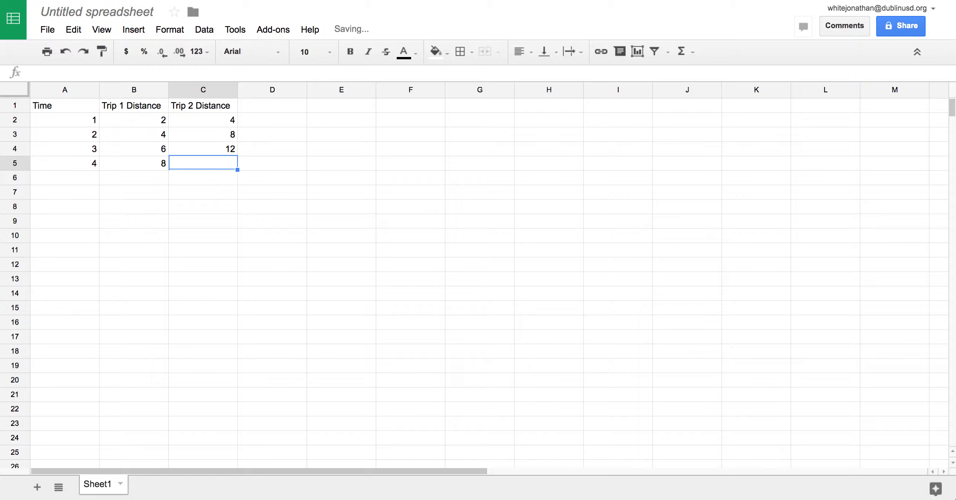
pyautogui.write('16')
pyautogui.press('Return')
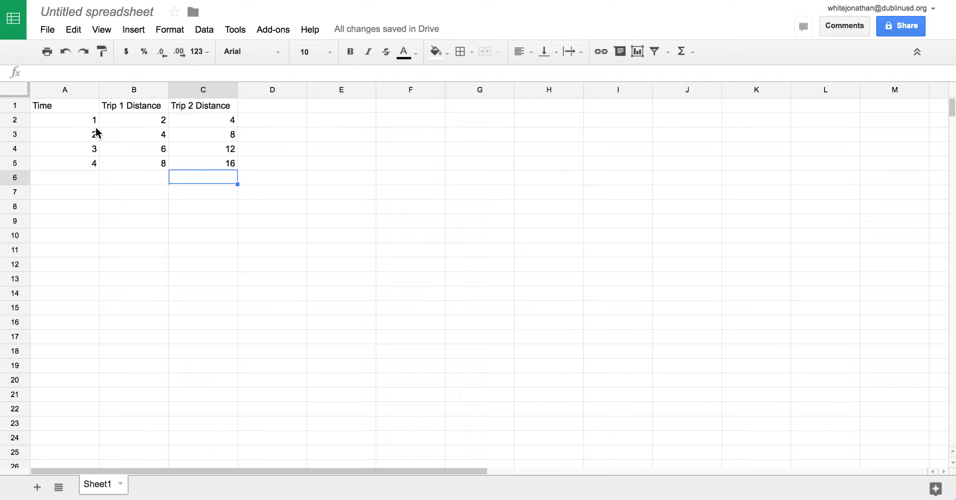
# Delete the numbers in A2:C5 so only the three column headers remain.
pyautogui.moveTo(56, 119); pyautogui.dragTo(64, 163)
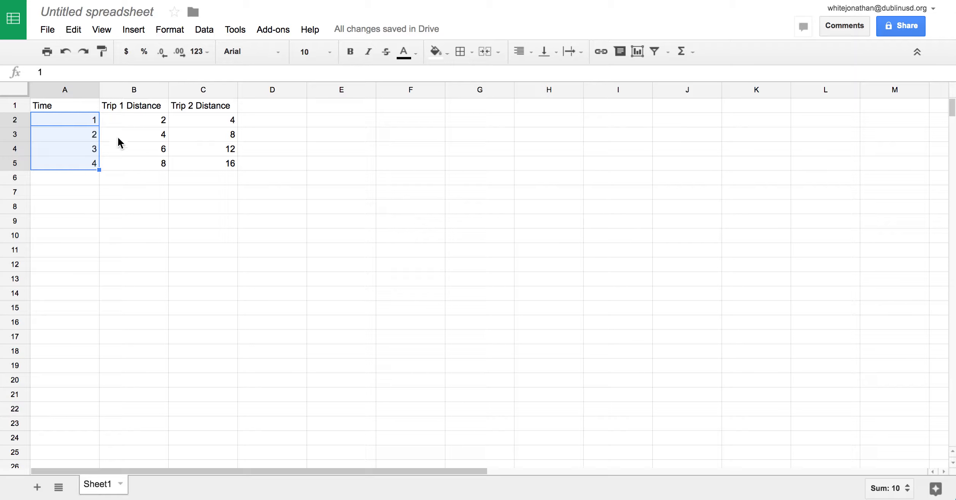
pyautogui.click(124, 119)
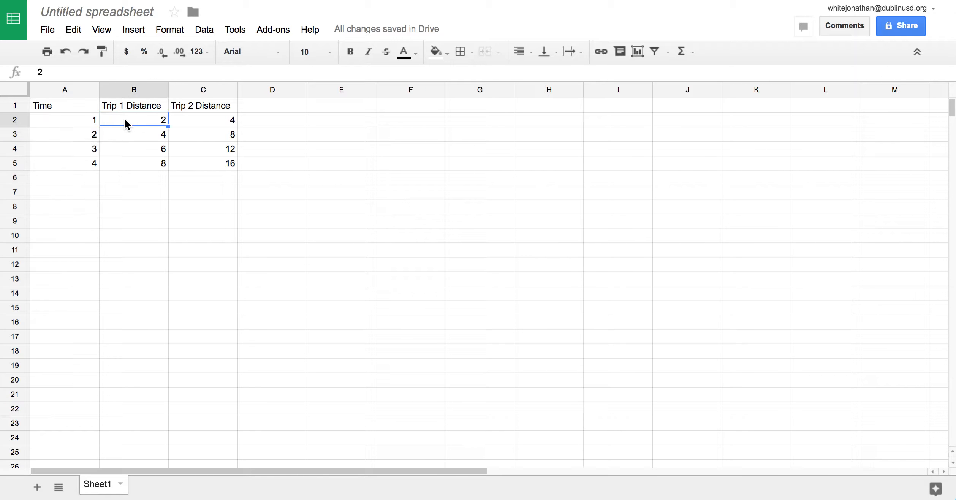
pyautogui.moveTo(58, 119); pyautogui.dragTo(218, 163)
pyautogui.press('Delete')
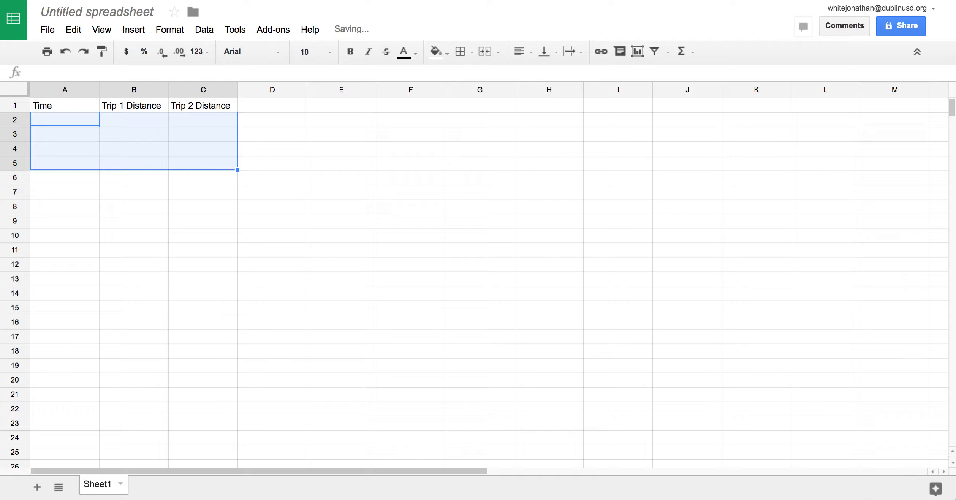
pyautogui.press('Down')
pyautogui.press('Up')
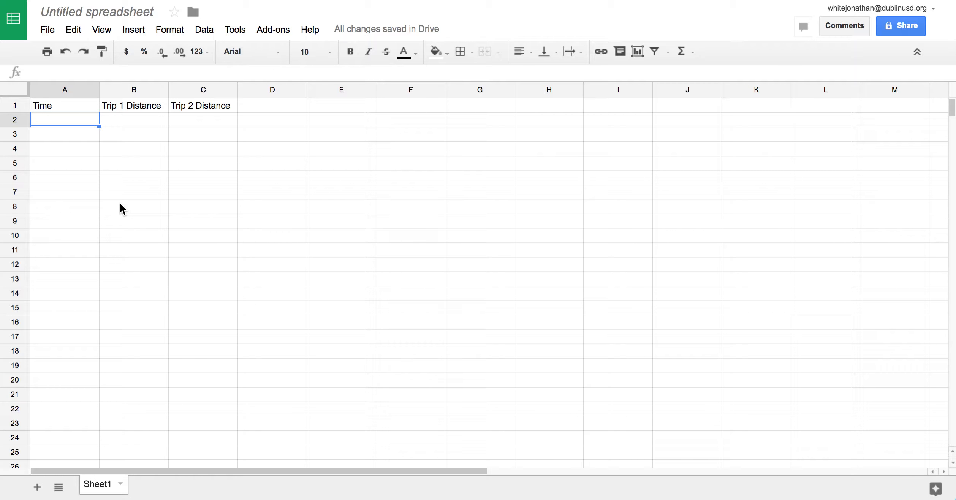
# Re-enter the Time values 1, 2, 3, 4 in A2:A5.
pyautogui.write('1')
pyautogui.press('Return')
pyautogui.write('2')
pyautogui.press('Return')
pyautogui.write('3')
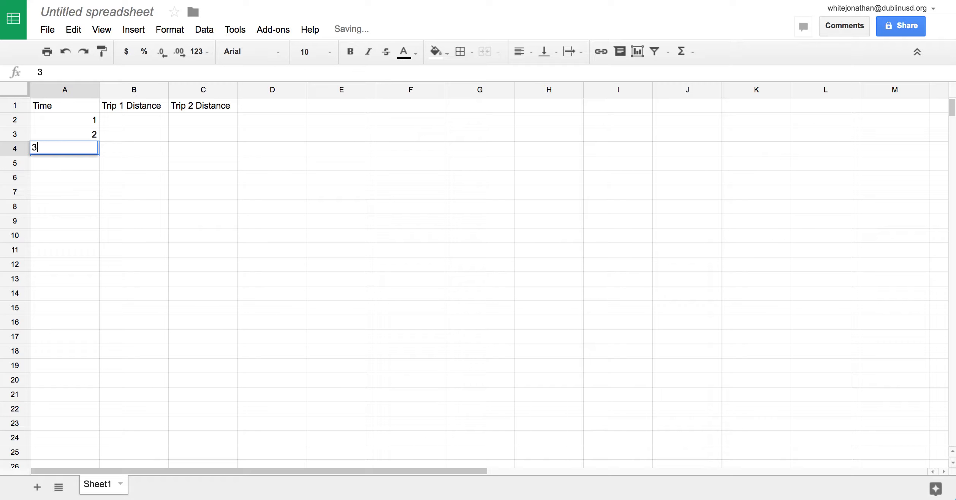
pyautogui.press('Return')
pyautogui.write('4')
# Re-enter the Trip 1 distances 2, 4, 6, 8 in B2:B5.
pyautogui.press('Return')
pyautogui.press('Up')
pyautogui.press('Up')
pyautogui.press('Up')
pyautogui.press('Up')
pyautogui.press('Right')
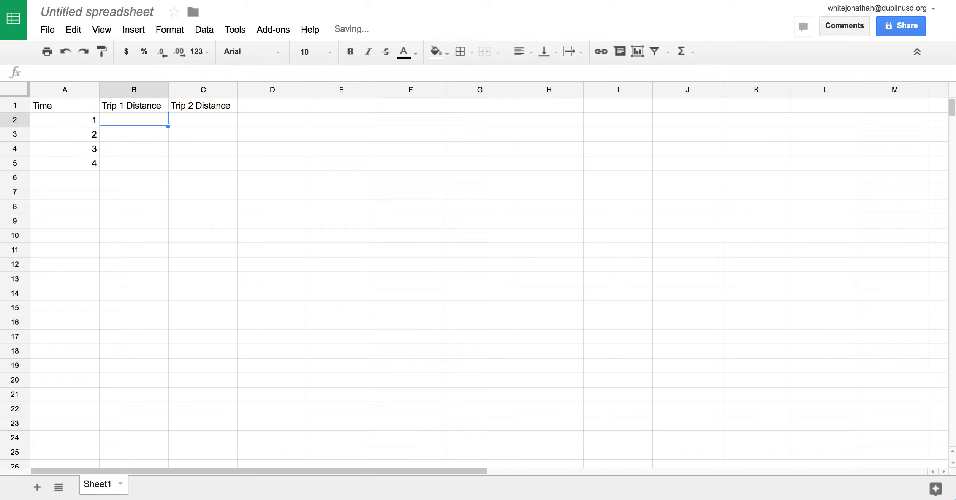
pyautogui.write('2')
pyautogui.press('Return')
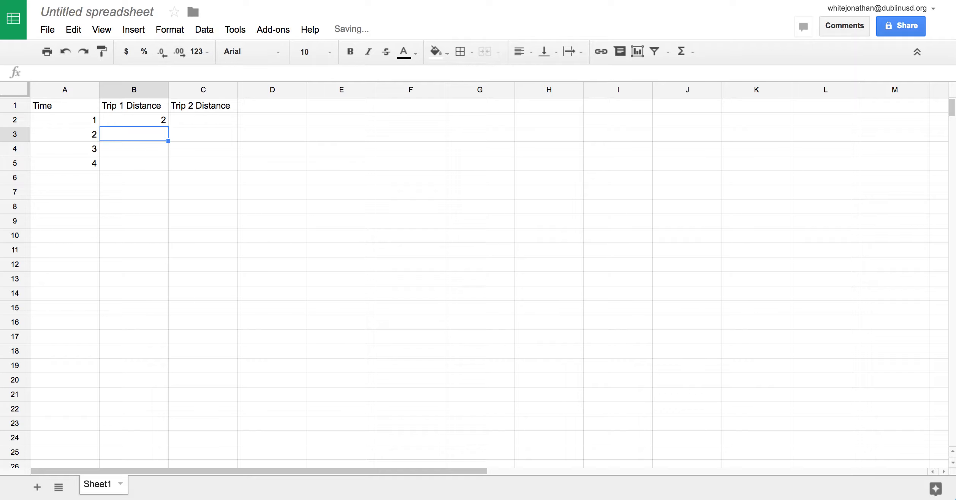
pyautogui.write('4')
pyautogui.press('Return')
pyautogui.write('6')
pyautogui.press('Return')
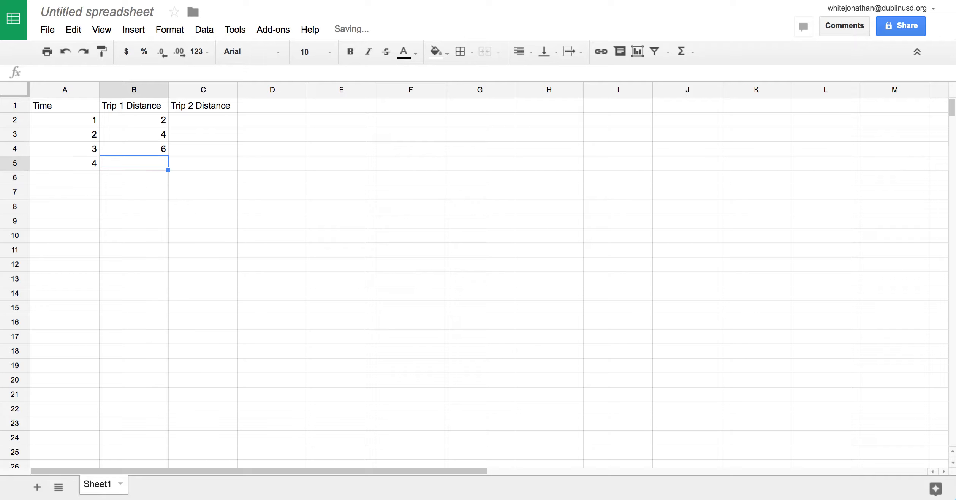
pyautogui.write('8')
pyautogui.press('Return')
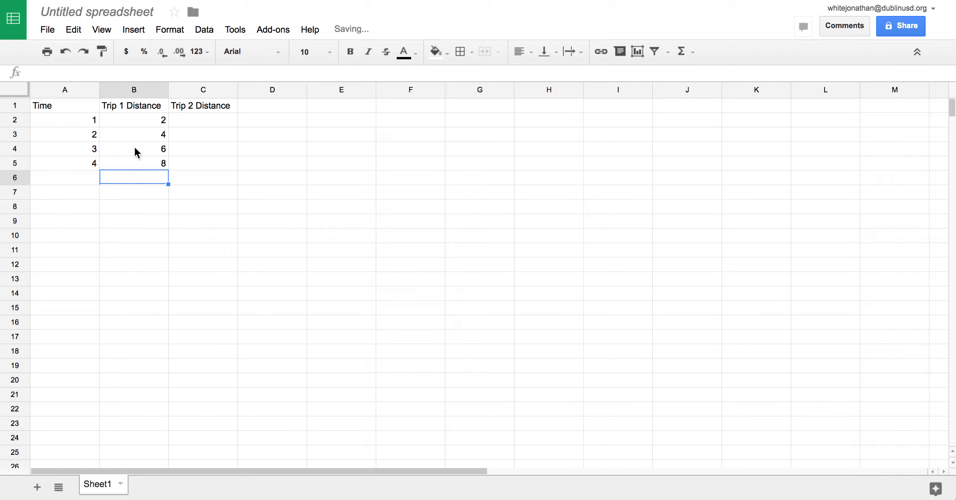
# Fill A2:B5 with a yellow background.
pyautogui.moveTo(76, 123); pyautogui.dragTo(131, 164)
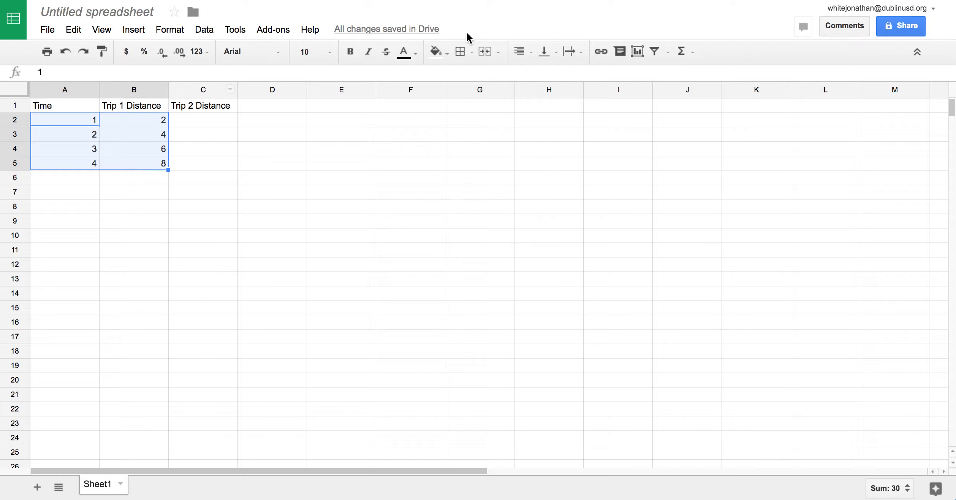
pyautogui.click(446, 53)
pyautogui.click(481, 110)
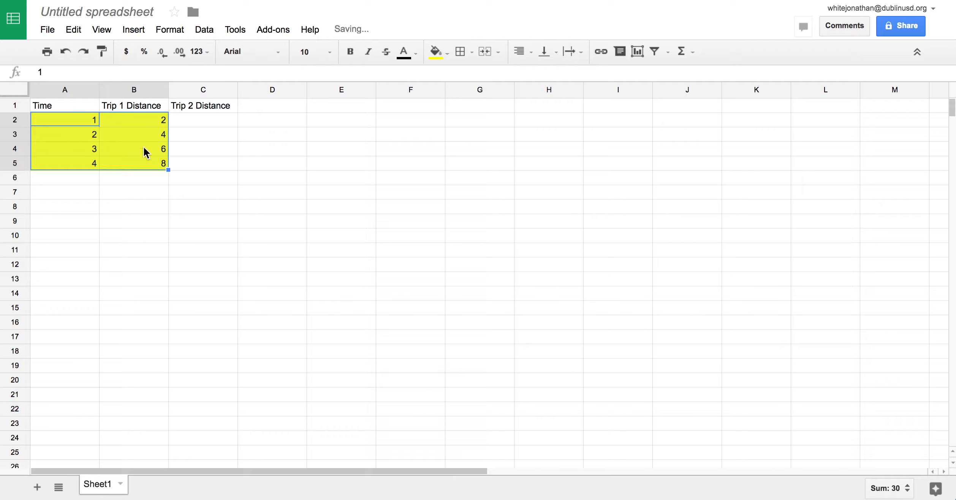
# Change the A1 header to 'Time (s)'.
pyautogui.click(55, 107)
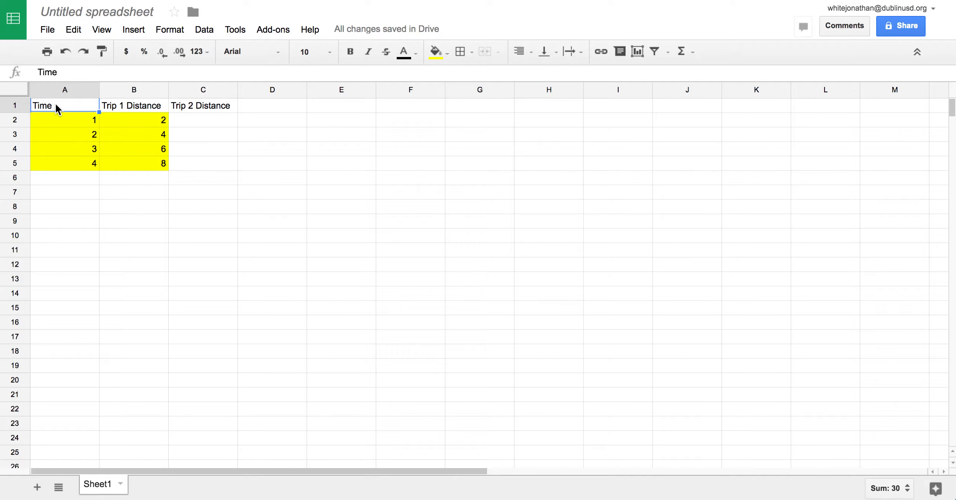
pyautogui.click(104, 73)
pyautogui.write('(s)')
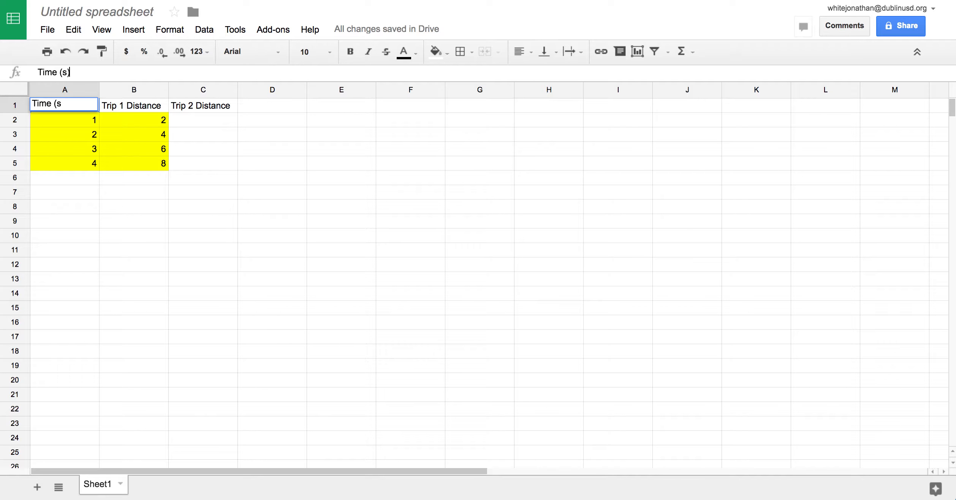
pyautogui.press('Return')
pyautogui.press('Up')
# Change the B1 header to 'Trip 1 Distance (m)' and widen column B to fit.
pyautogui.press('Right')
pyautogui.click(102, 76)
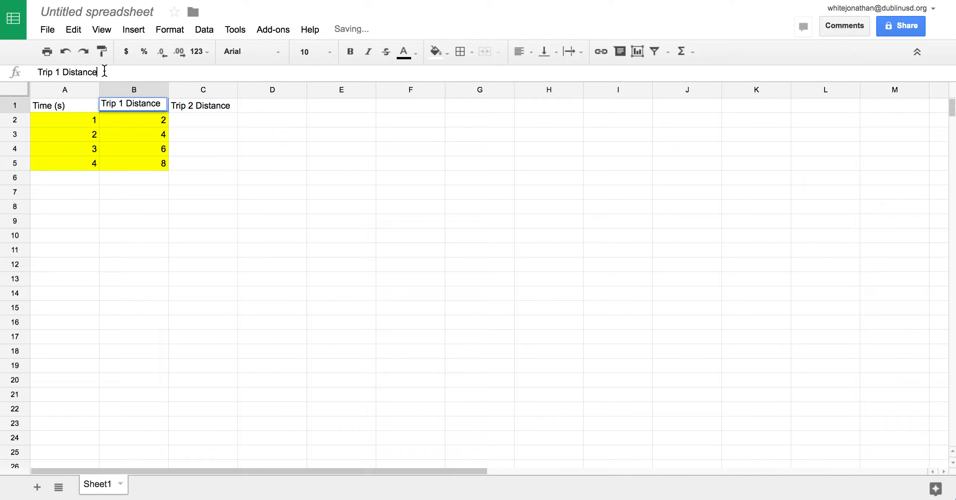
pyautogui.write('(m)')
pyautogui.press('Return')
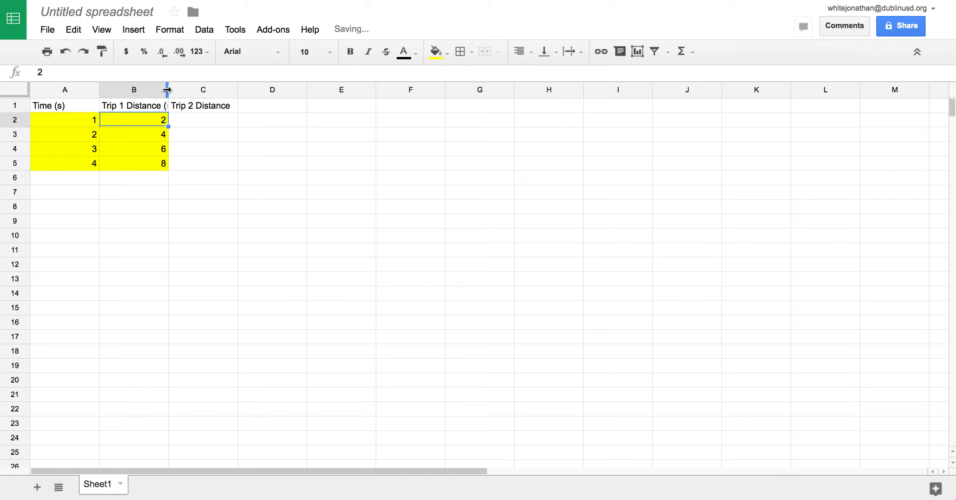
pyautogui.moveTo(168, 90); pyautogui.dragTo(178, 90)
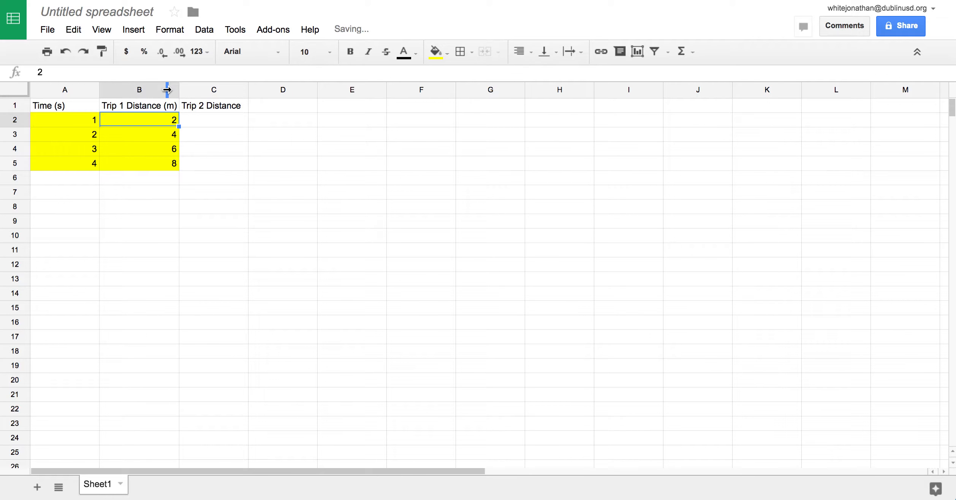
# Change the C1 header to 'Trip 2 Distance (m)' and widen column C to fit.
pyautogui.click(244, 108)
pyautogui.click(133, 73)
pyautogui.write('(m)')
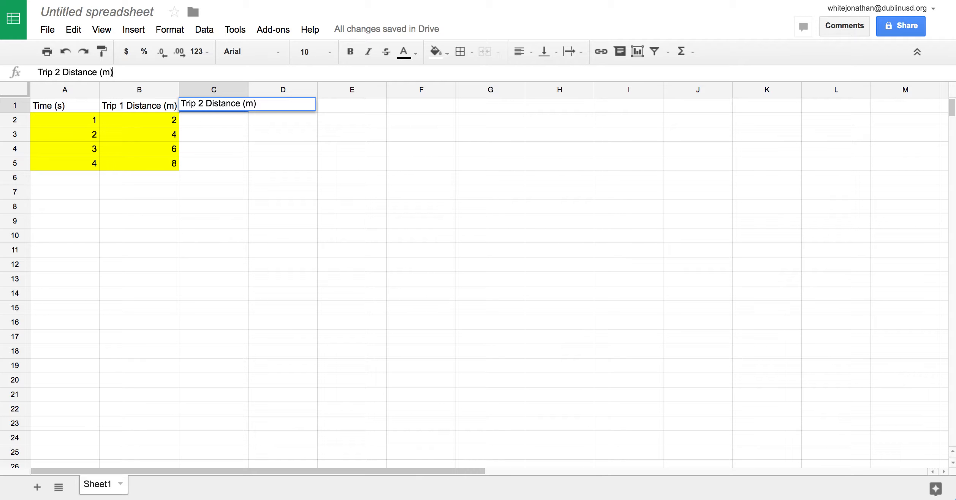
pyautogui.press('Return')
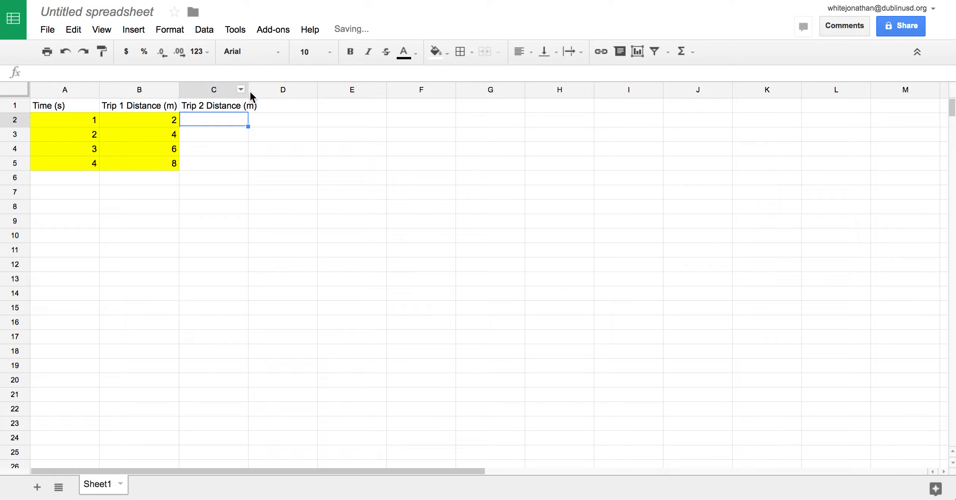
pyautogui.moveTo(248, 91); pyautogui.dragTo(261, 90)
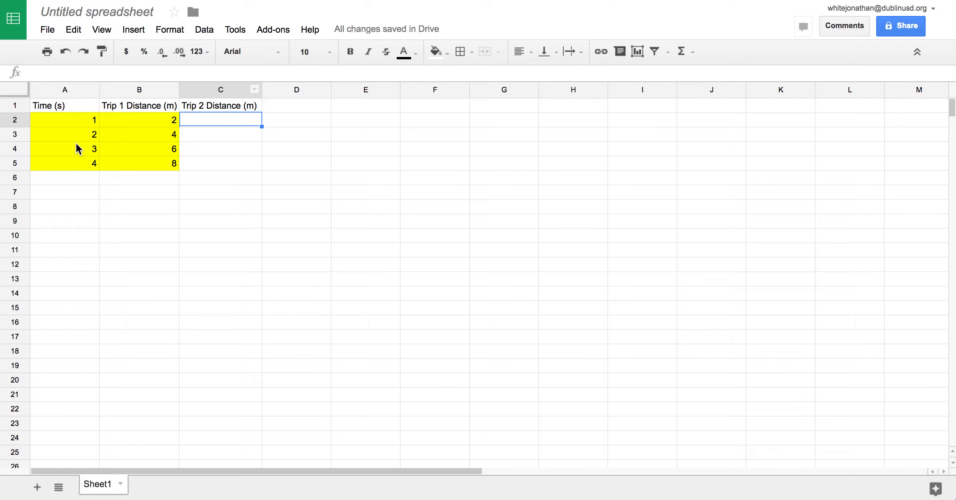
# Enter Trip 2 times 2, 3, 5, 7 in A6:A9.
pyautogui.click(68, 179)
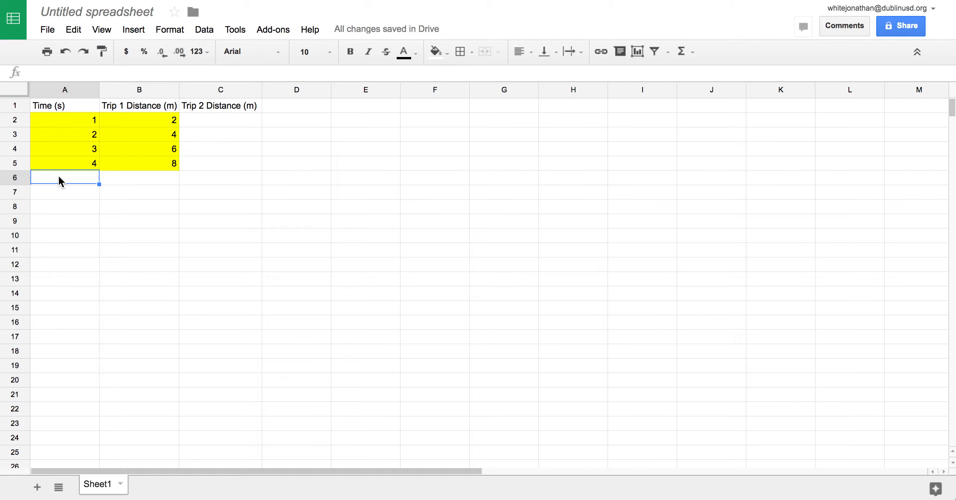
pyautogui.write('2')
pyautogui.press('Return')
pyautogui.write('3')
pyautogui.press('Return')
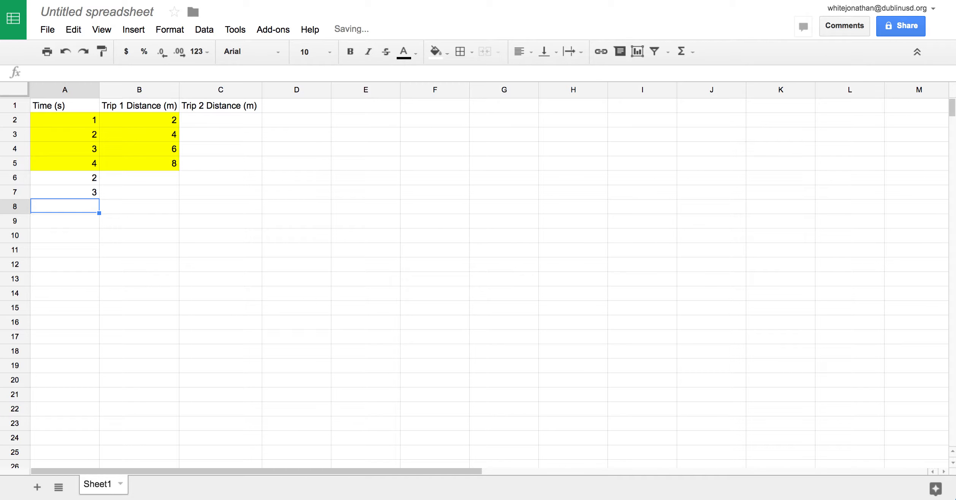
pyautogui.write('5')
pyautogui.press('Return')
pyautogui.write('7')
pyautogui.press('Return')
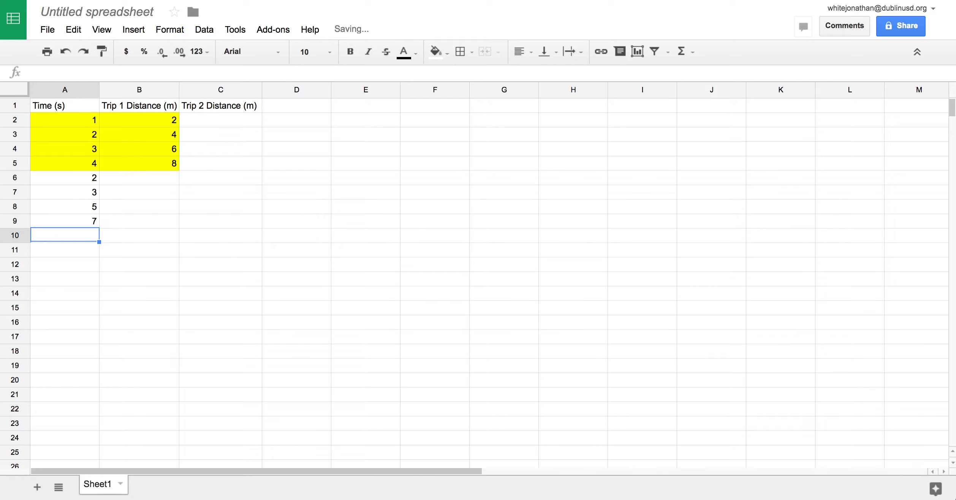
pyautogui.press('Up')
pyautogui.press('Up')
pyautogui.press('Up')
pyautogui.press('Up')
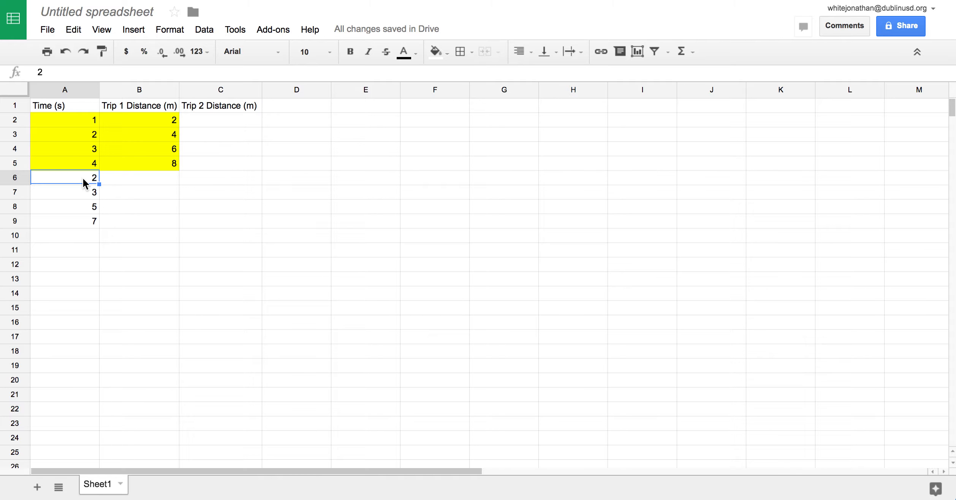
# Enter Trip 2 distances 3, 5, 8, 13 in C6:C9.
pyautogui.moveTo(126, 176); pyautogui.dragTo(126, 222)
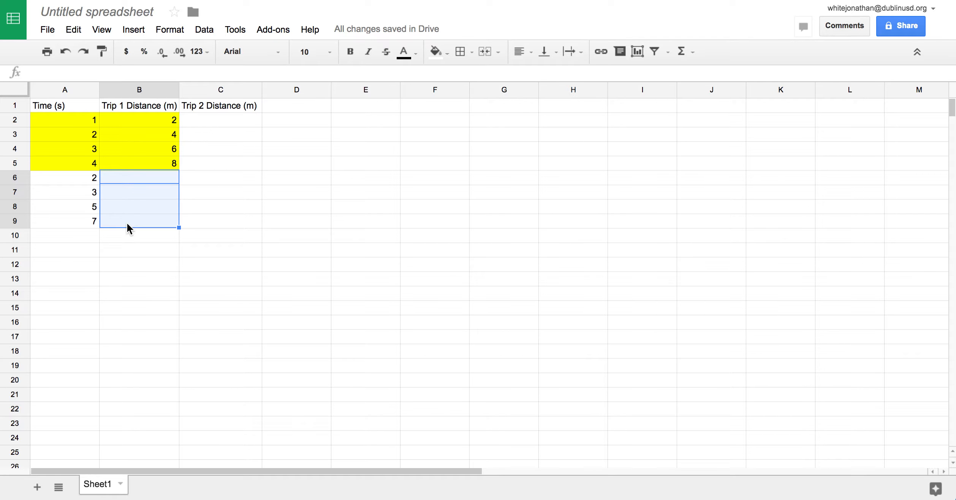
pyautogui.click(204, 178)
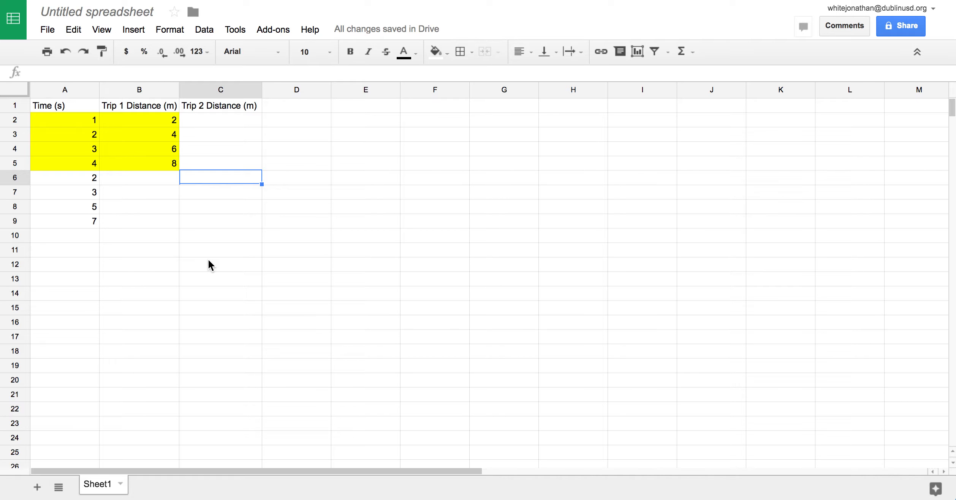
pyautogui.write('3')
pyautogui.press('Return')
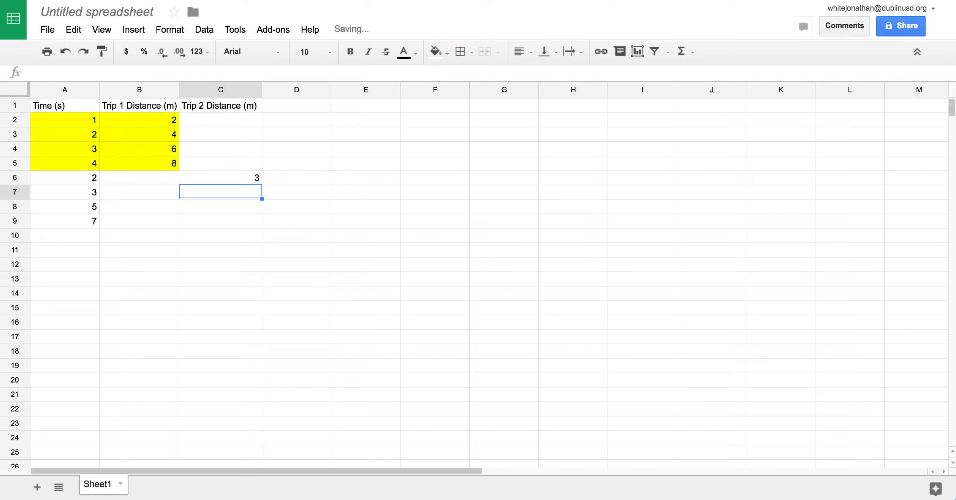
pyautogui.write('5')
pyautogui.press('Return')
pyautogui.write('8')
pyautogui.press('Return')
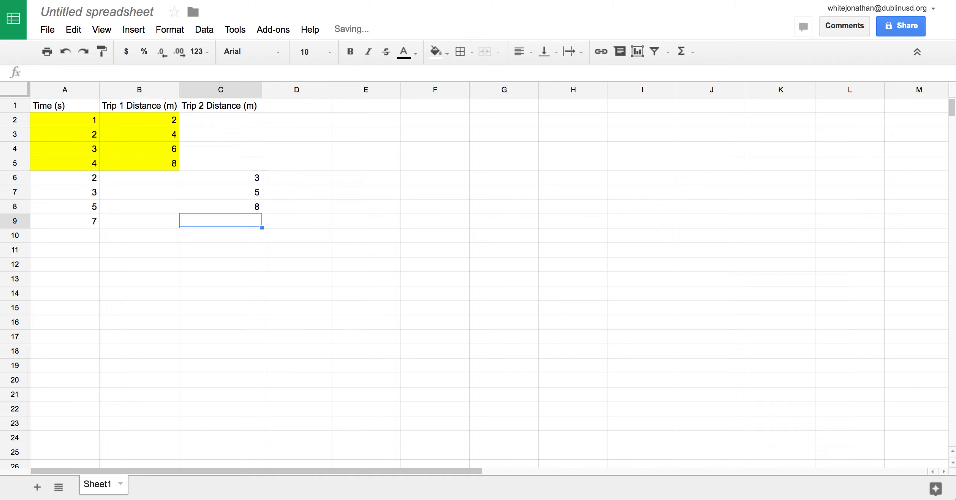
pyautogui.write('13')
pyautogui.press('Return')
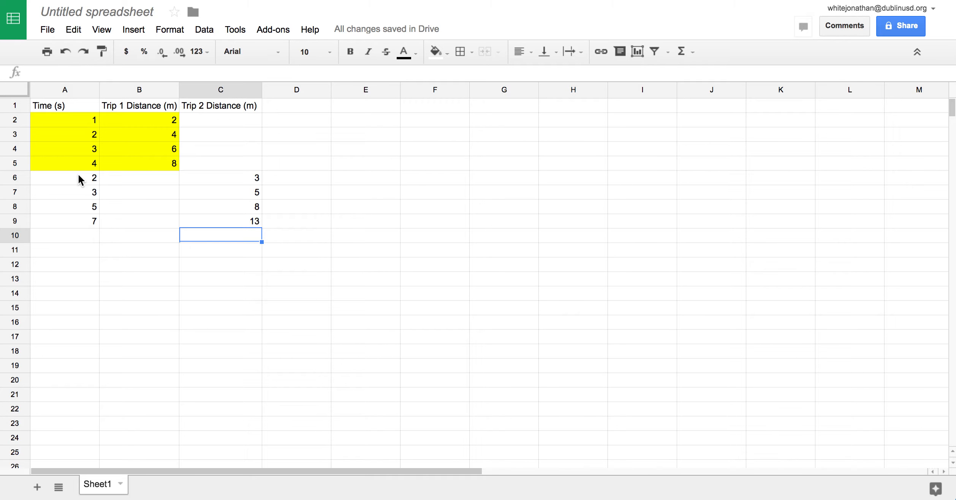
# Fill A6:C9 with green to set the Trip 2 rows apart.
pyautogui.moveTo(78, 175); pyautogui.dragTo(225, 221)
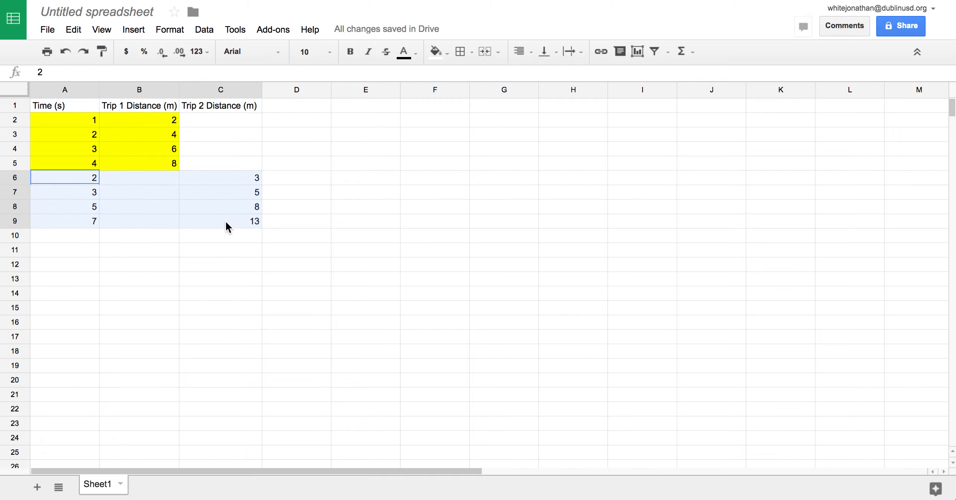
pyautogui.click(449, 51)
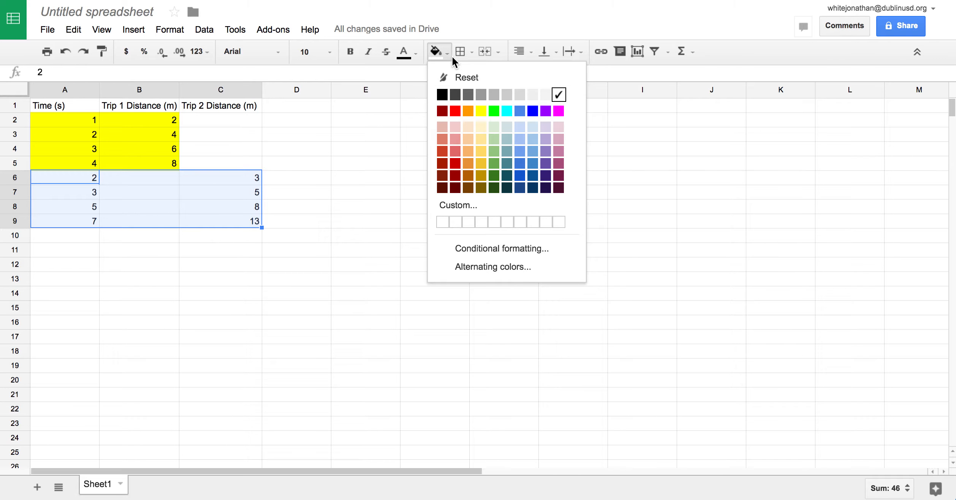
pyautogui.click(493, 109)
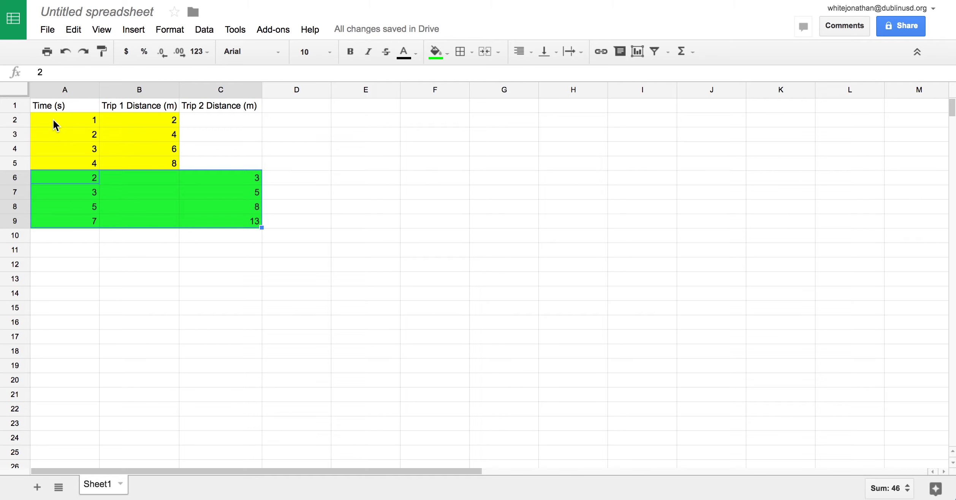
pyautogui.moveTo(126, 176); pyautogui.dragTo(128, 221)
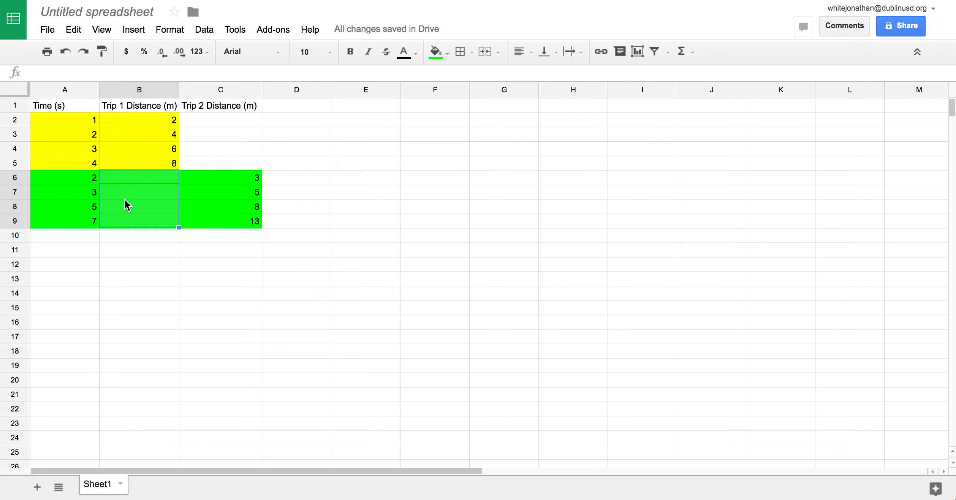
pyautogui.click(73, 177)
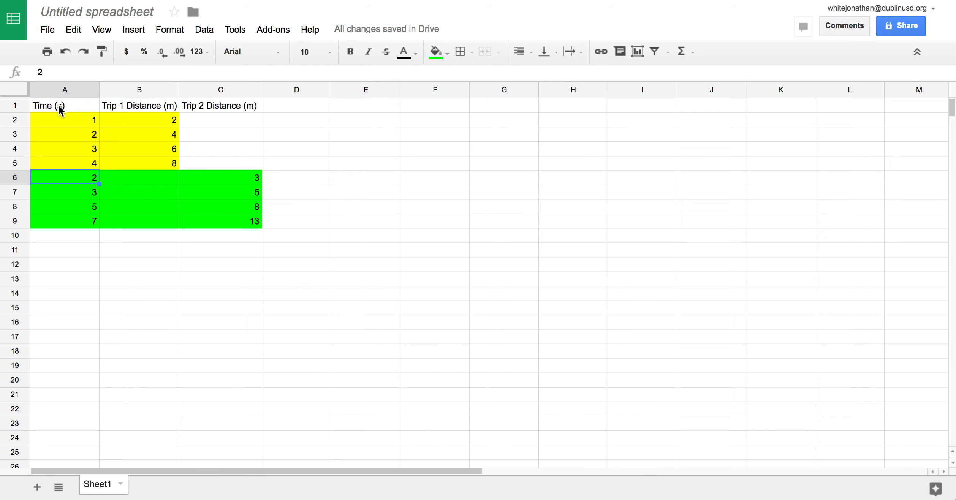
# Create a chart from A1:C9 and set its type to a plain line chart.
pyautogui.moveTo(59, 104); pyautogui.dragTo(242, 221)
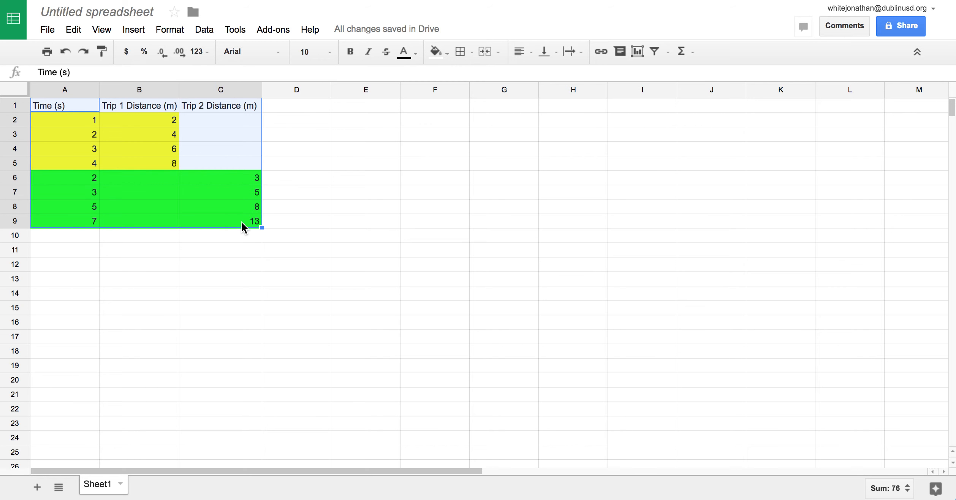
pyautogui.click(637, 53)
pyautogui.click(298, 118)
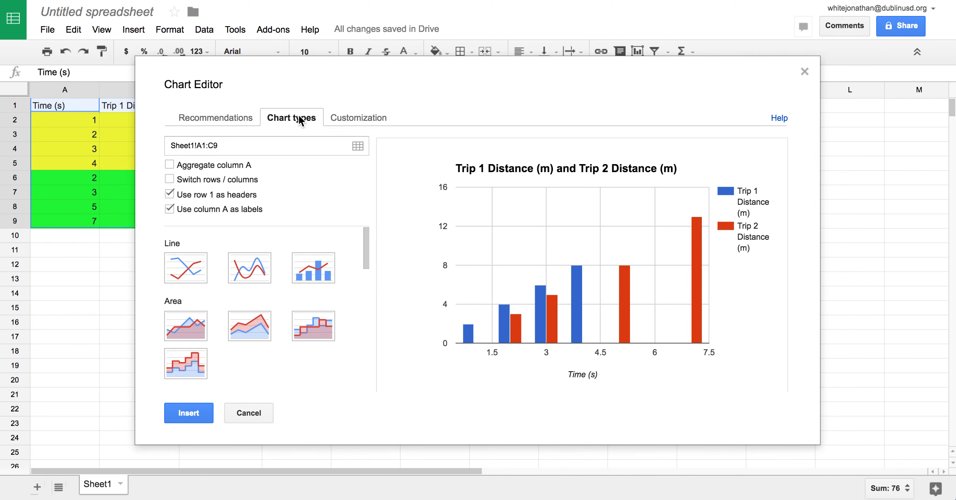
pyautogui.click(183, 266)
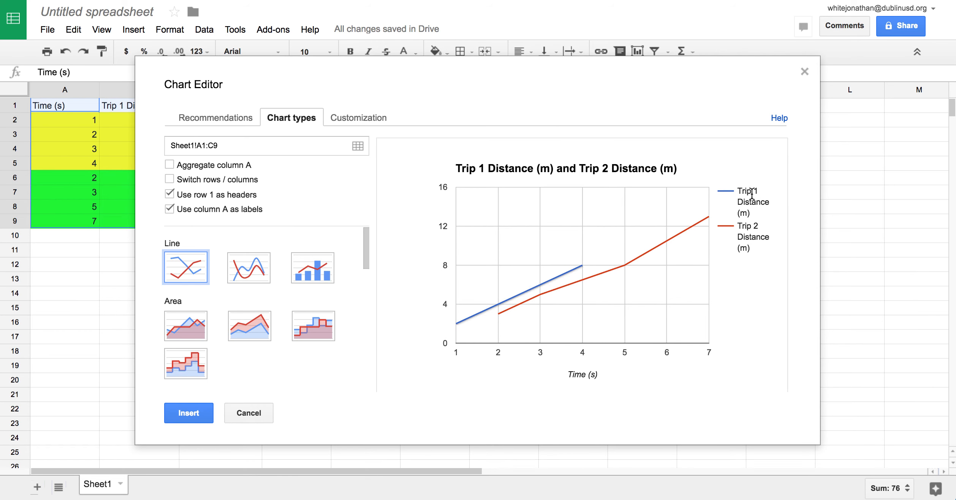
# Insert the line chart and position it over columns D–I beside the table.
pyautogui.click(189, 413)
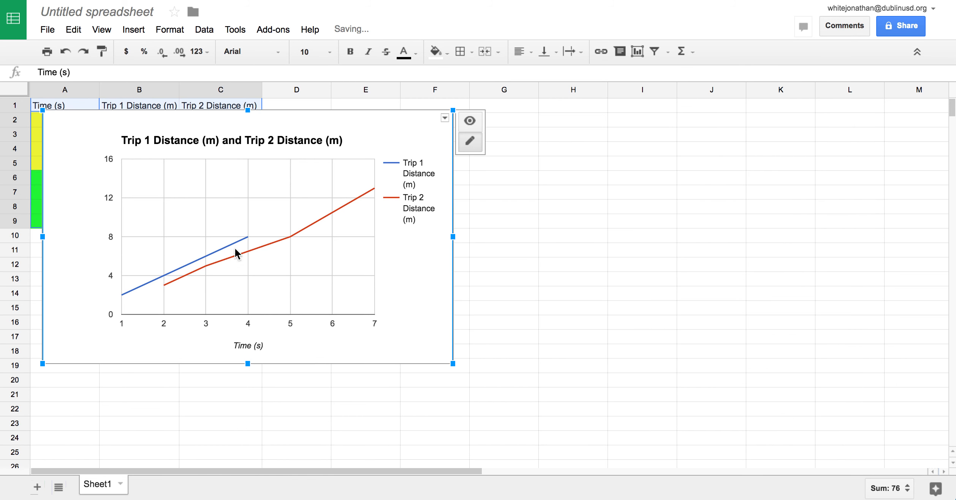
pyautogui.moveTo(314, 127); pyautogui.dragTo(540, 118)
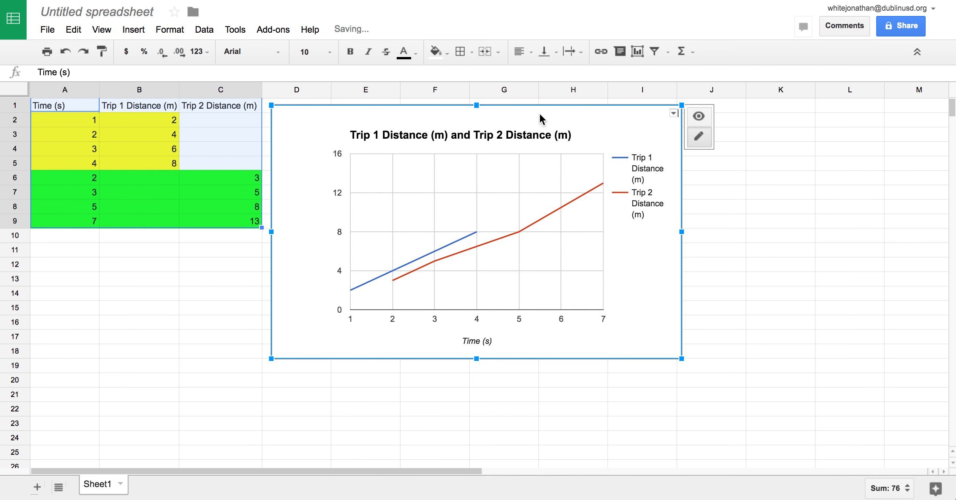